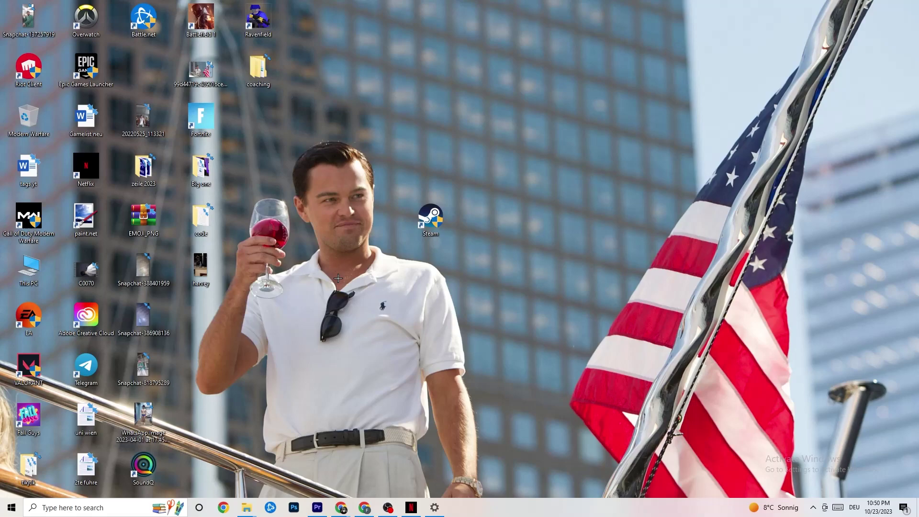
# Move the Steam shortcut up and set it to Windows 8 compatibility mode as administrator
pyautogui.moveTo(443, 229); pyautogui.dragTo(422, 164)
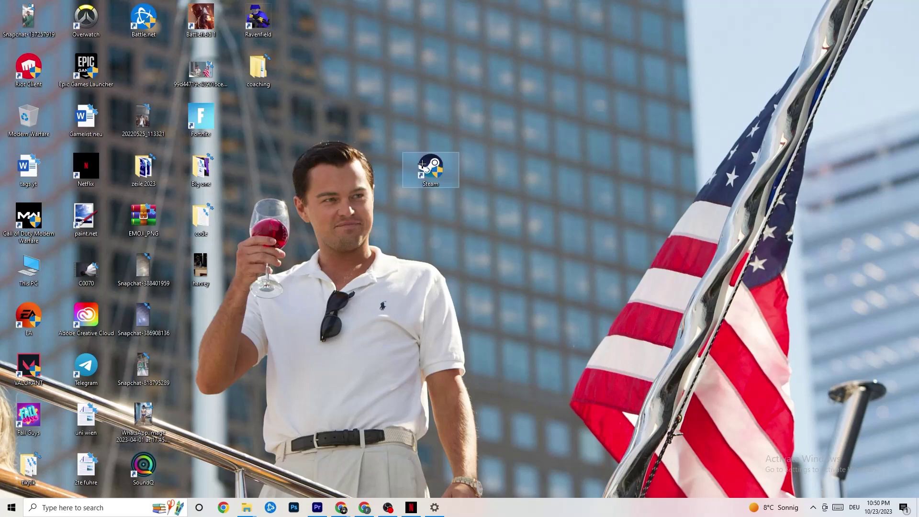
pyautogui.rightClick(422, 164)
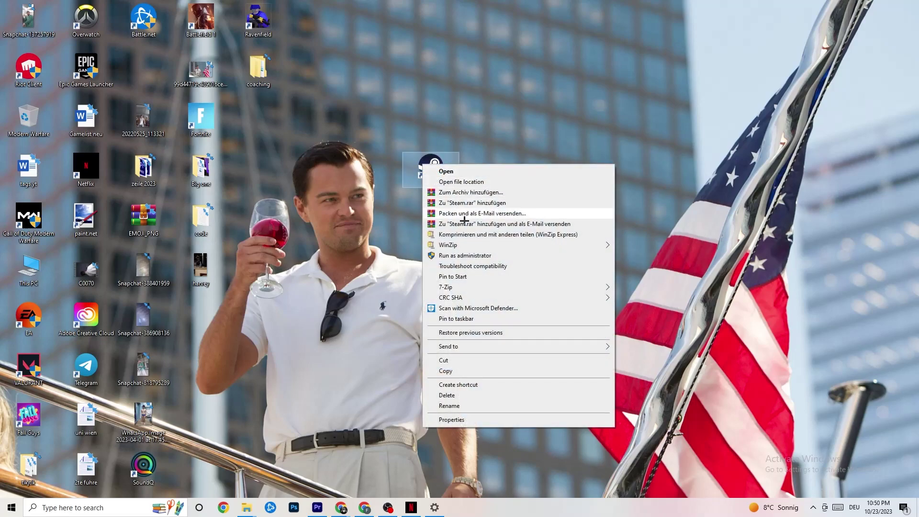
pyautogui.click(458, 421)
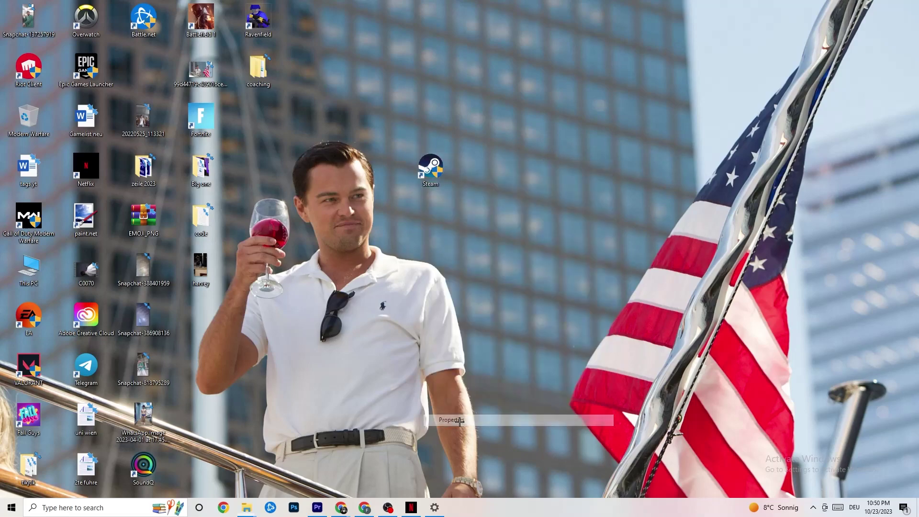
pyautogui.moveTo(518, 187); pyautogui.dragTo(445, 78)
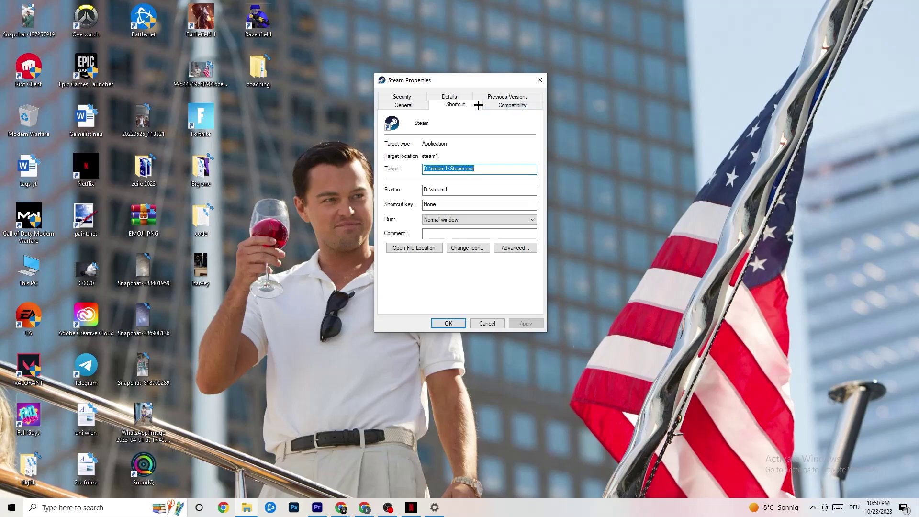
pyautogui.click(508, 105)
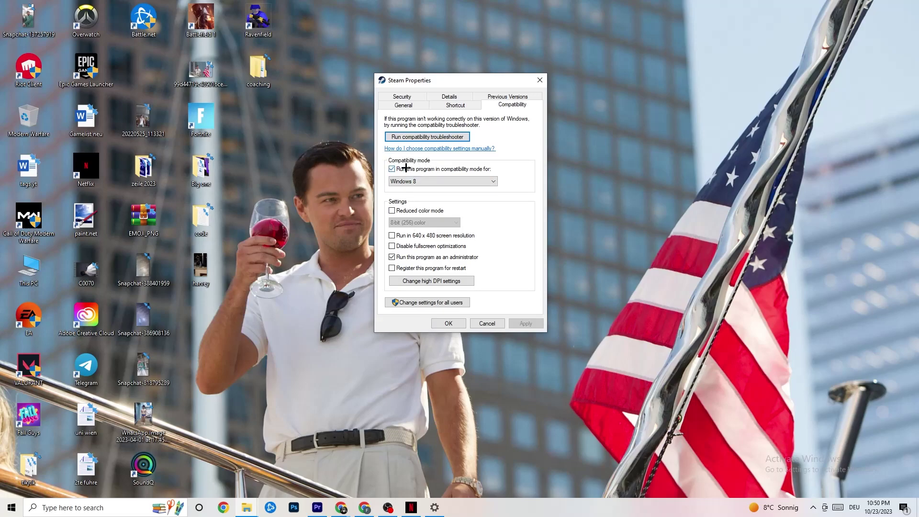
pyautogui.click(465, 179)
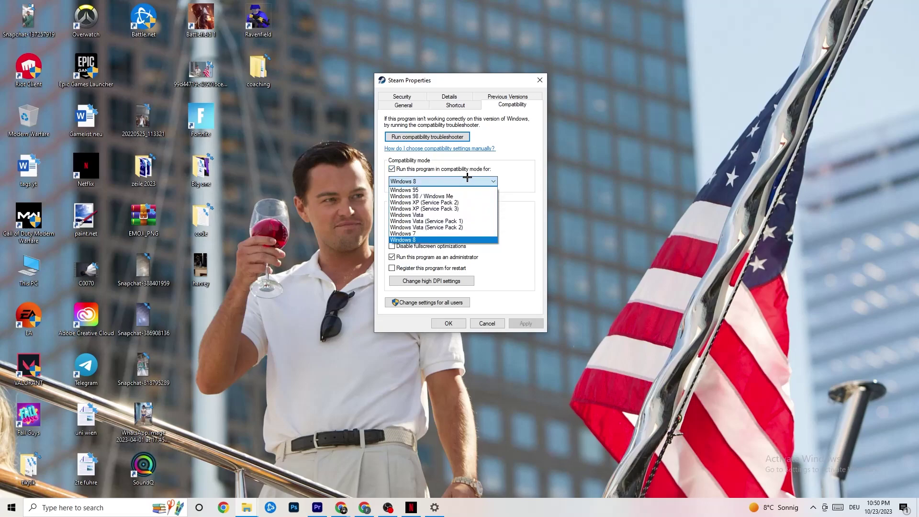
pyautogui.click(508, 205)
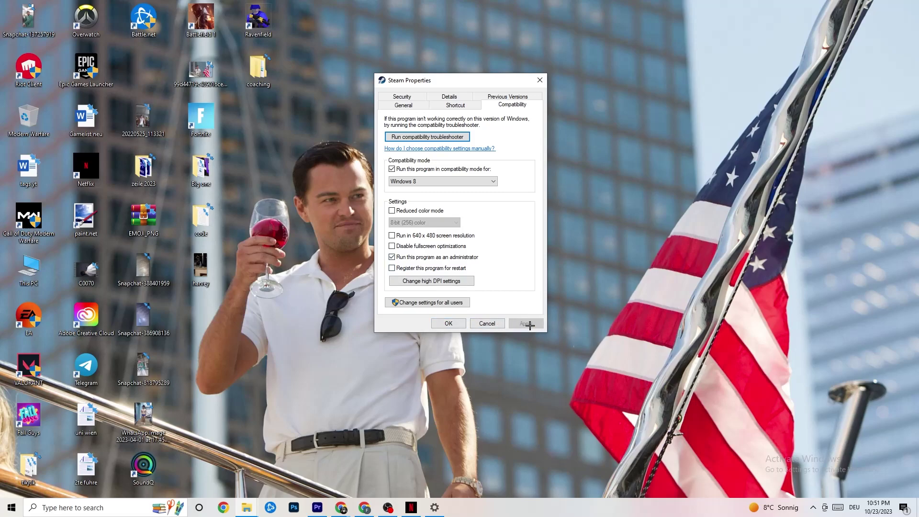
pyautogui.click(450, 324)
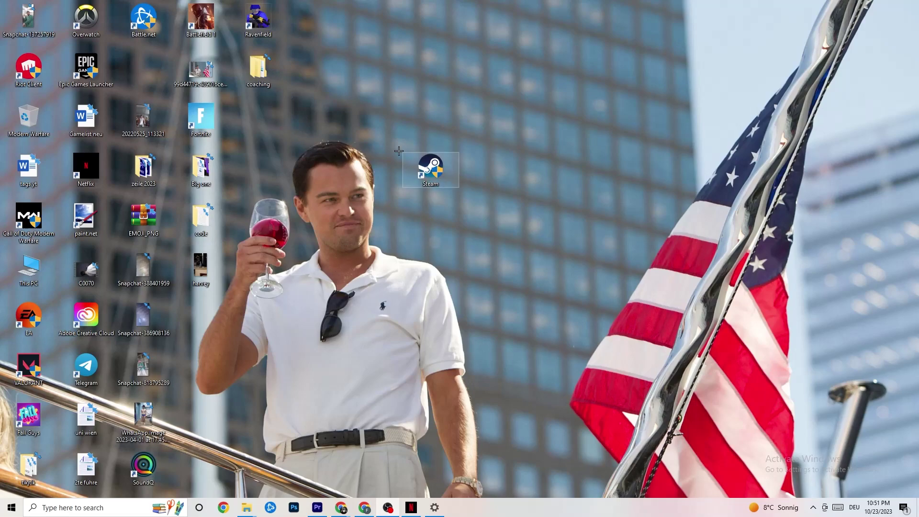
# Reopen the Steam shortcut's menu, dismiss it unused, and bring up the Start menu
pyautogui.rightClick(414, 171)
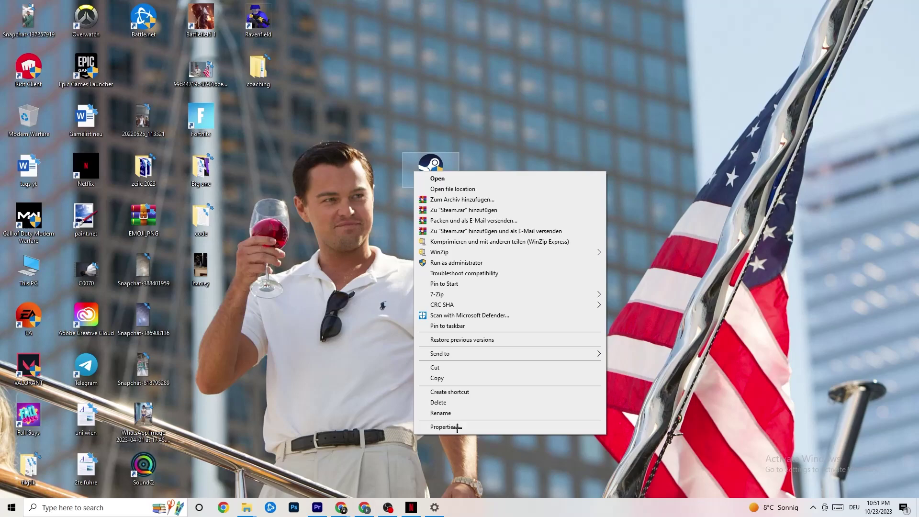
pyautogui.click(339, 208)
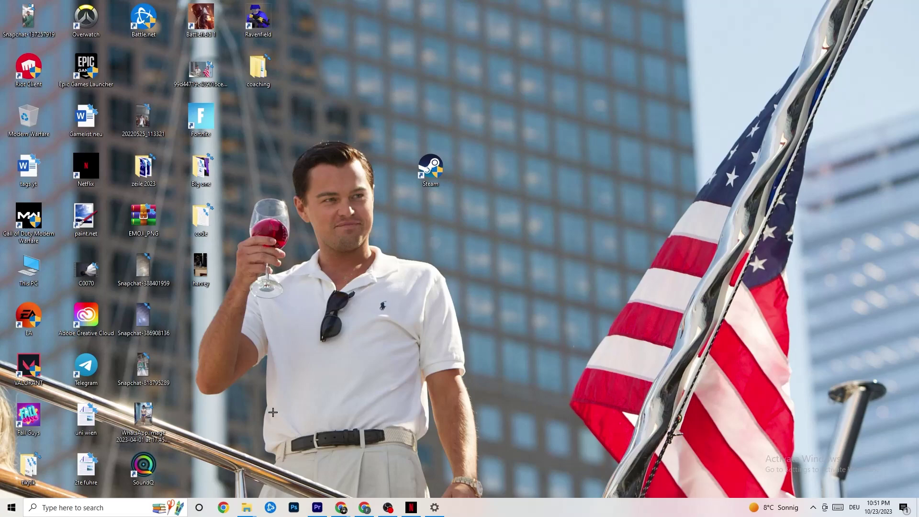
pyautogui.click(11, 506)
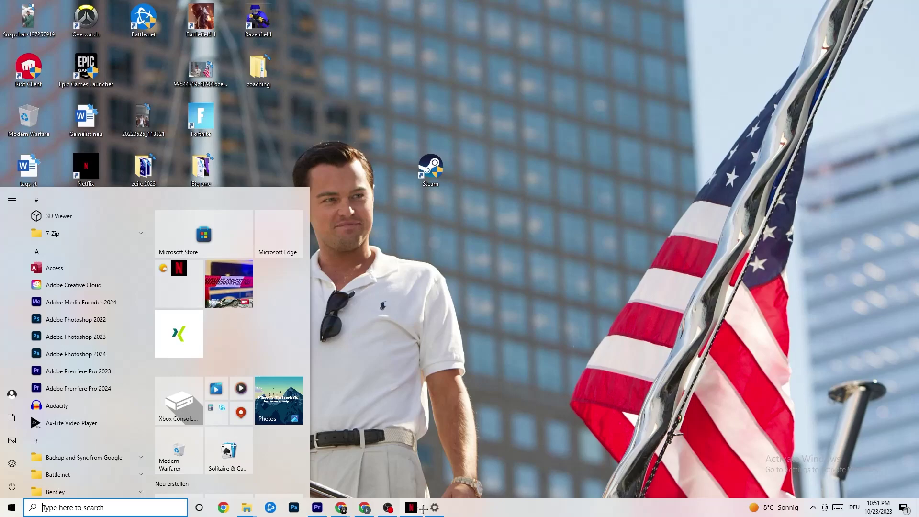
# Open System Display settings, leave scaling at 100%, then go to Power & sleep
pyautogui.click(7, 464)
pyautogui.click(11, 10)
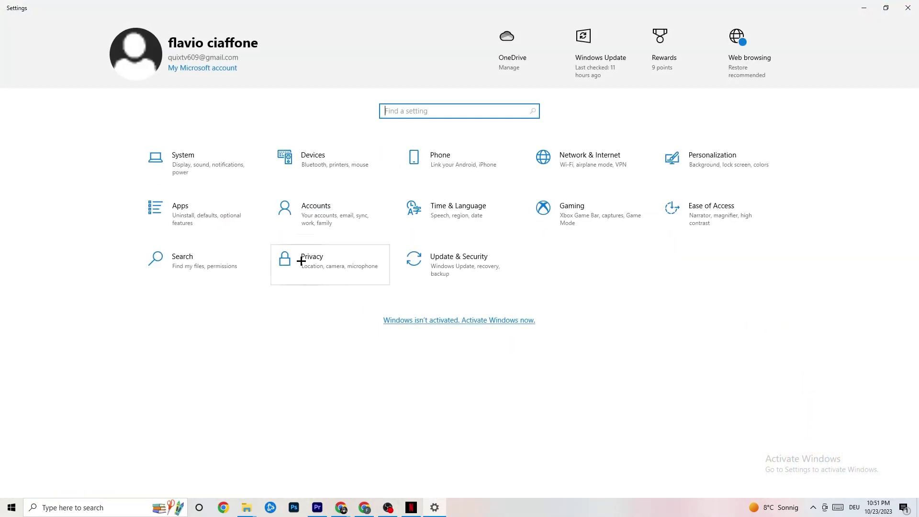
pyautogui.click(218, 175)
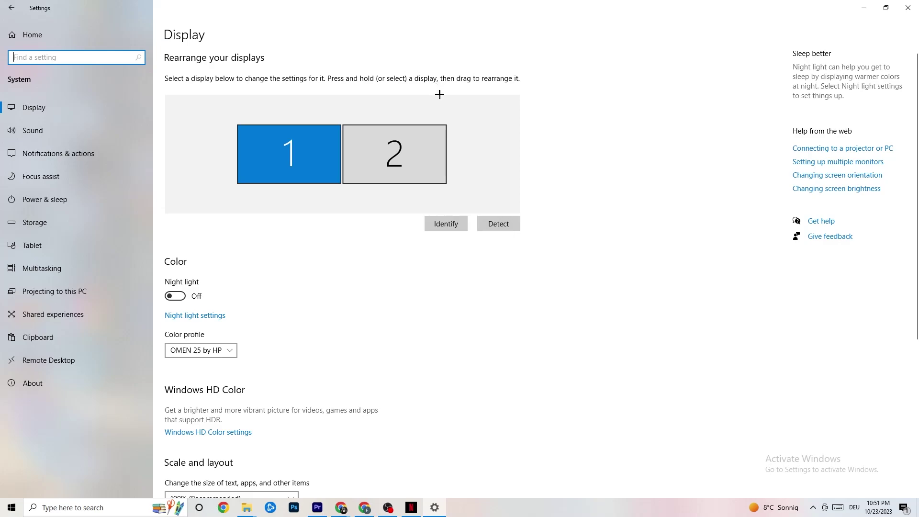
pyautogui.scroll(-5, 266, 188)
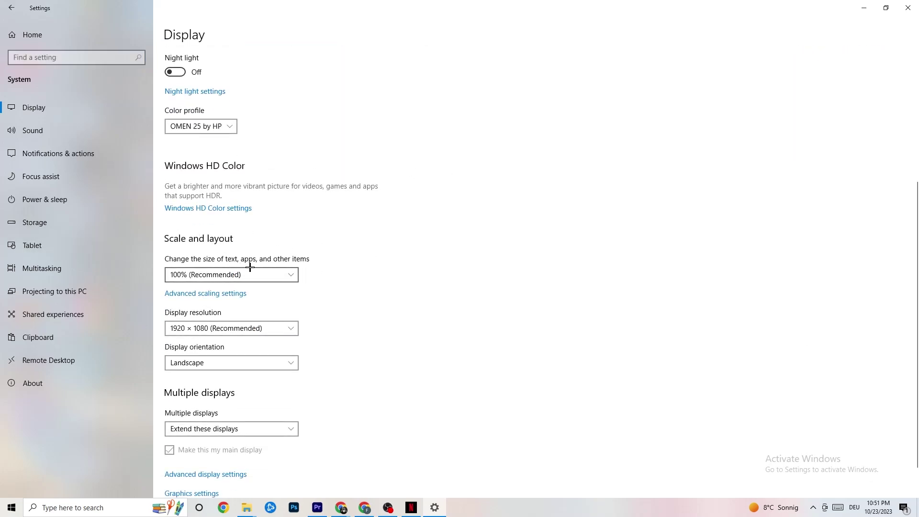
pyautogui.click(281, 269)
pyautogui.click(417, 233)
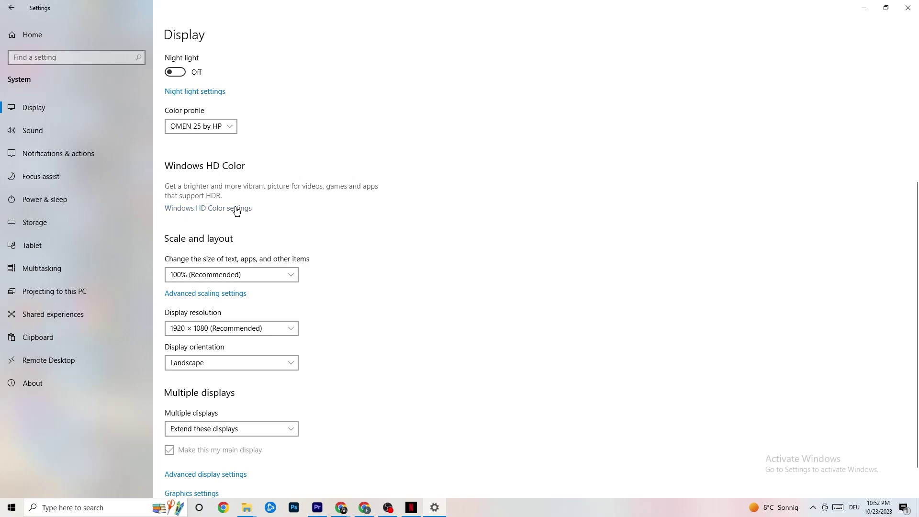
pyautogui.click(61, 198)
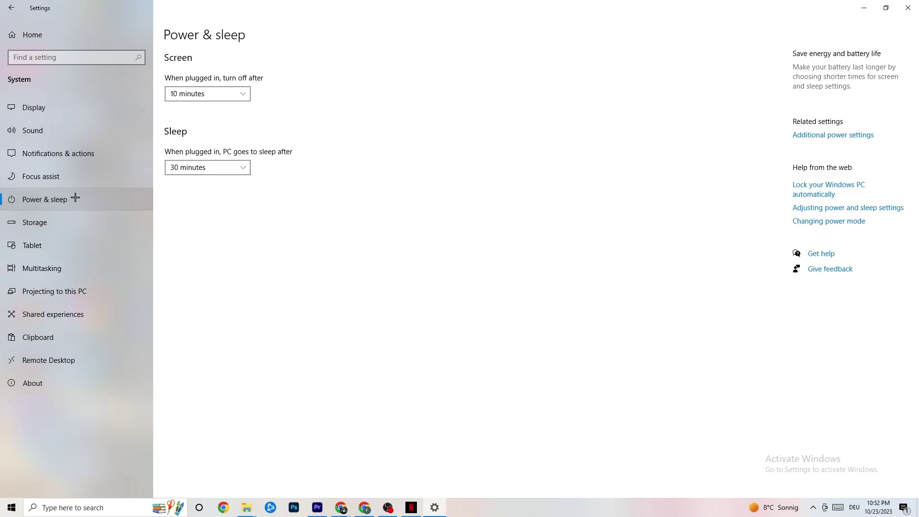
pyautogui.click(841, 137)
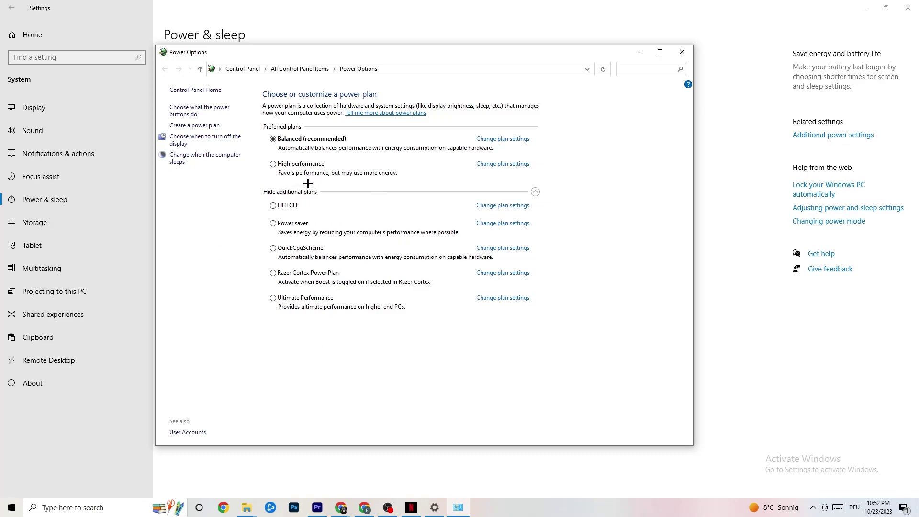
pyautogui.click(680, 53)
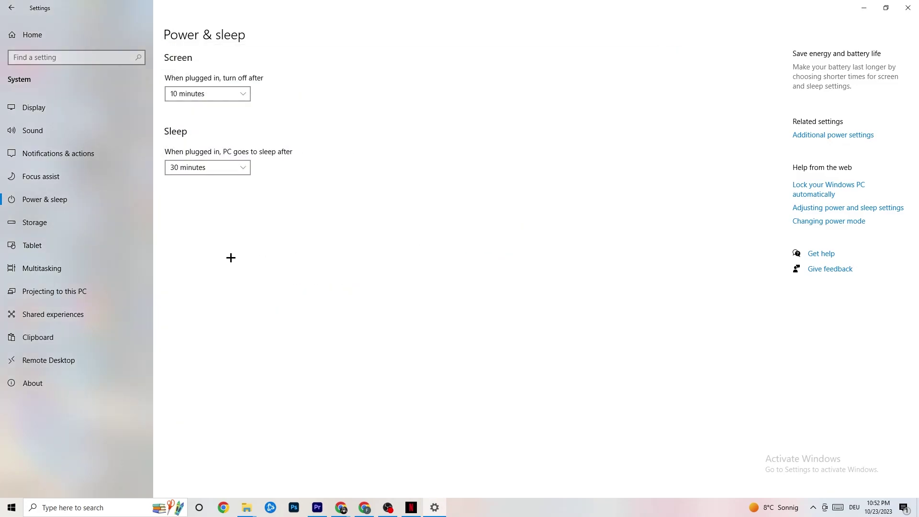
pyautogui.click(53, 224)
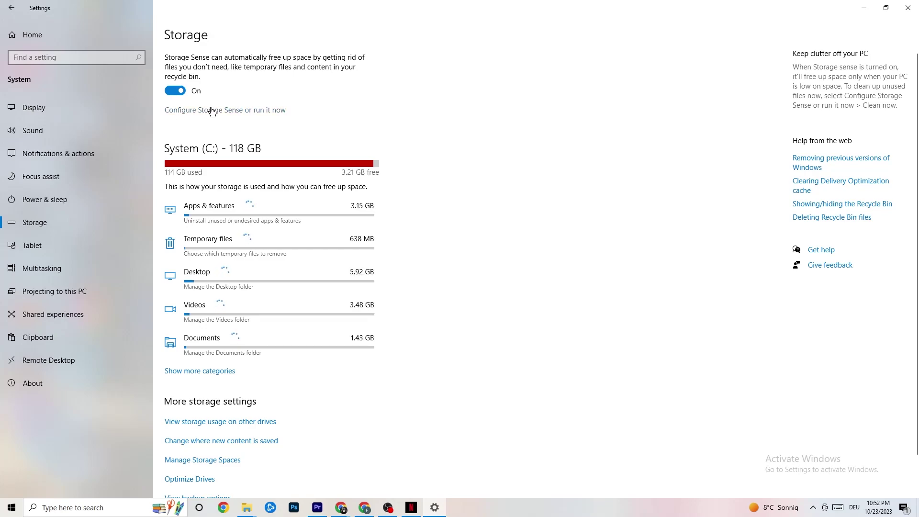
# Leave Storage Sense running Every week, then back out through Storage to the Settings home page
pyautogui.click(256, 111)
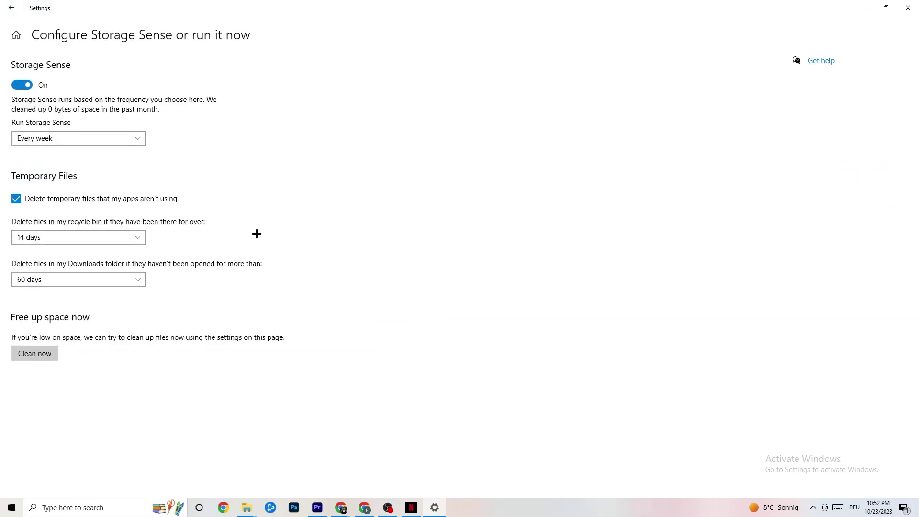
pyautogui.click(135, 135)
pyautogui.click(323, 229)
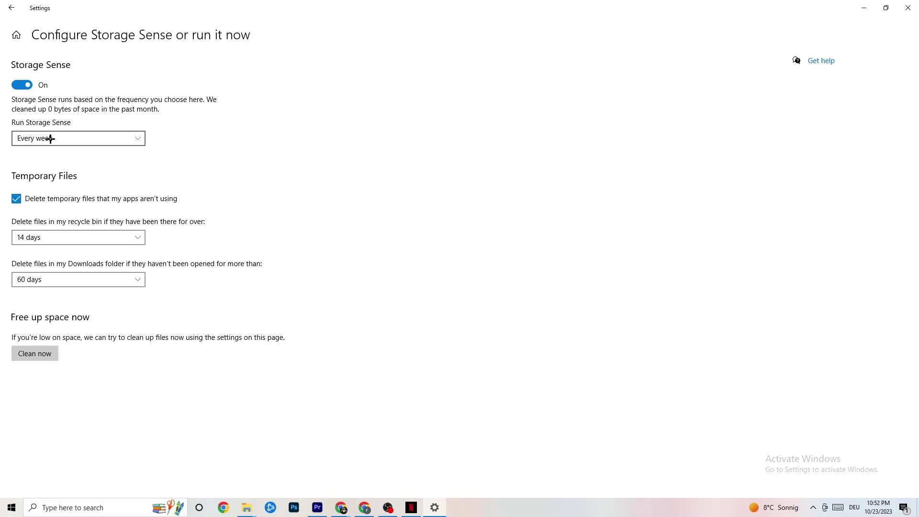
pyautogui.click(65, 138)
pyautogui.click(75, 204)
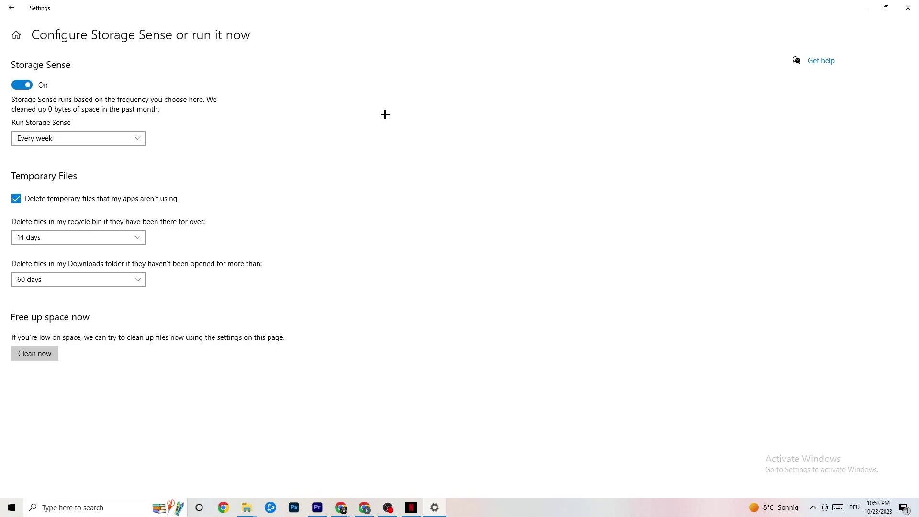
pyautogui.click(20, 9)
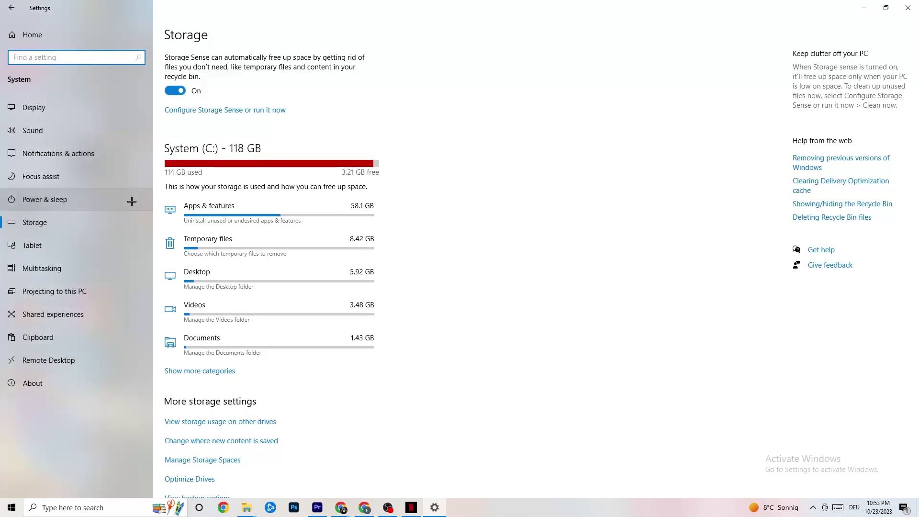
pyautogui.click(11, 8)
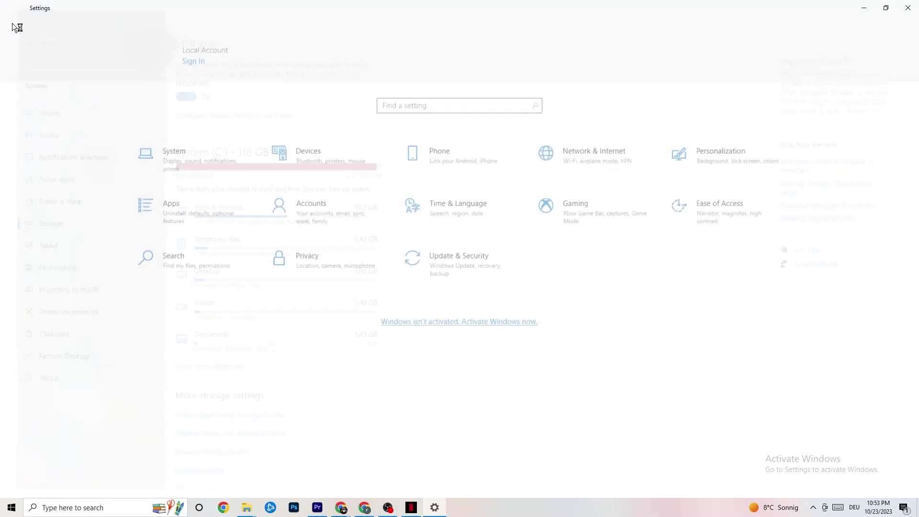
# Review the Gaming settings, confirm Game Mode is On, and close Settings
pyautogui.click(590, 220)
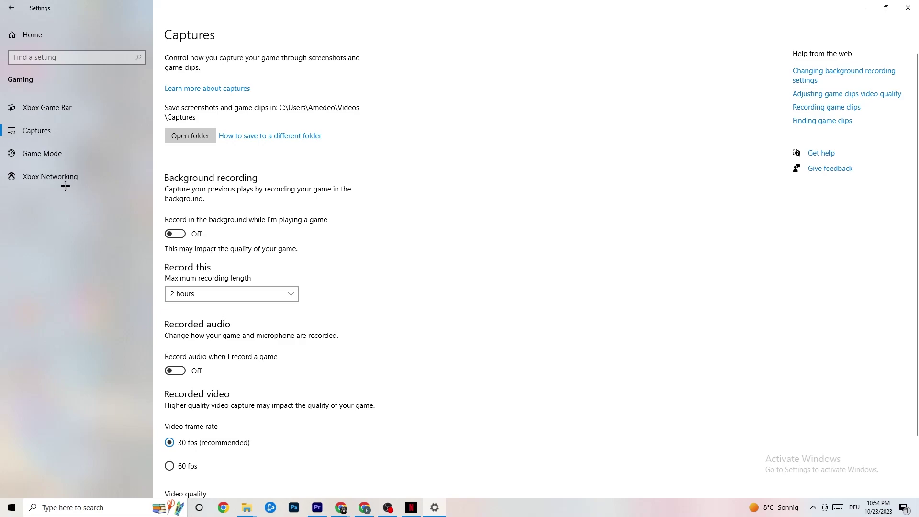
pyautogui.click(48, 153)
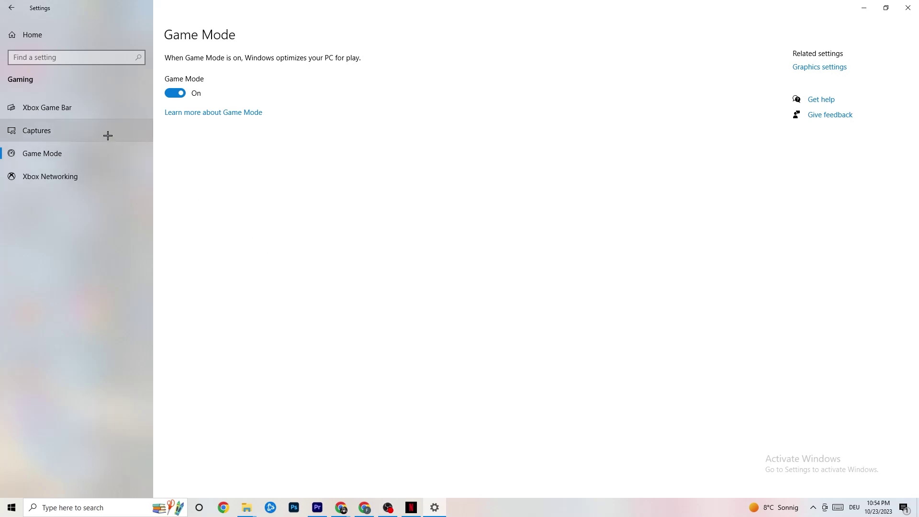
pyautogui.click(904, 8)
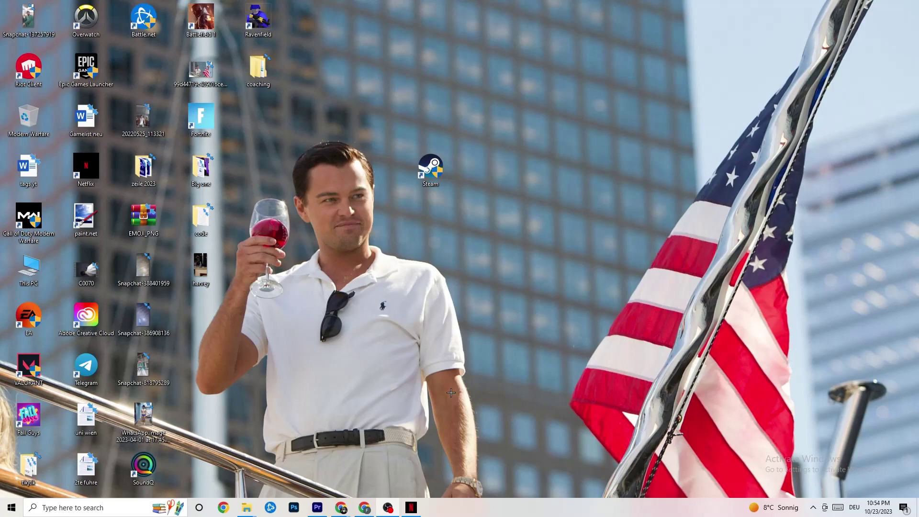
# Launch Task Manager maximized and scroll through the running processes
pyautogui.rightClick(470, 513)
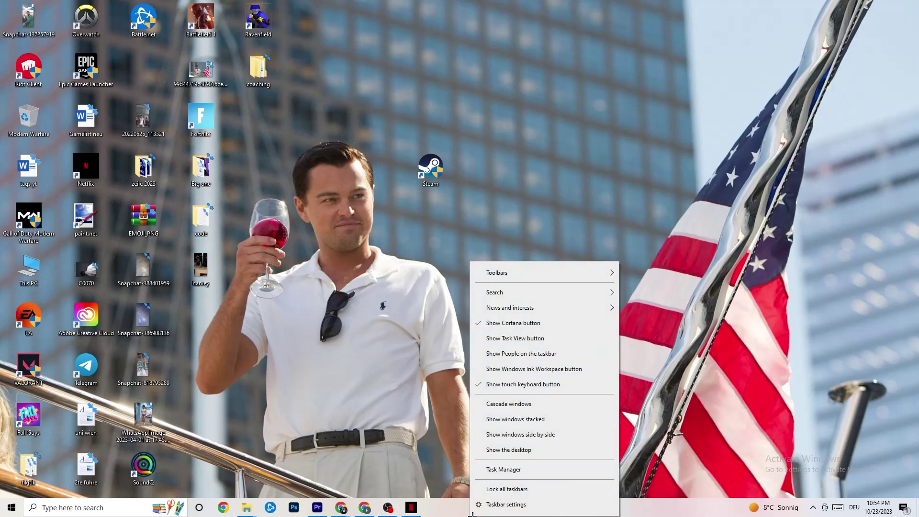
pyautogui.click(499, 470)
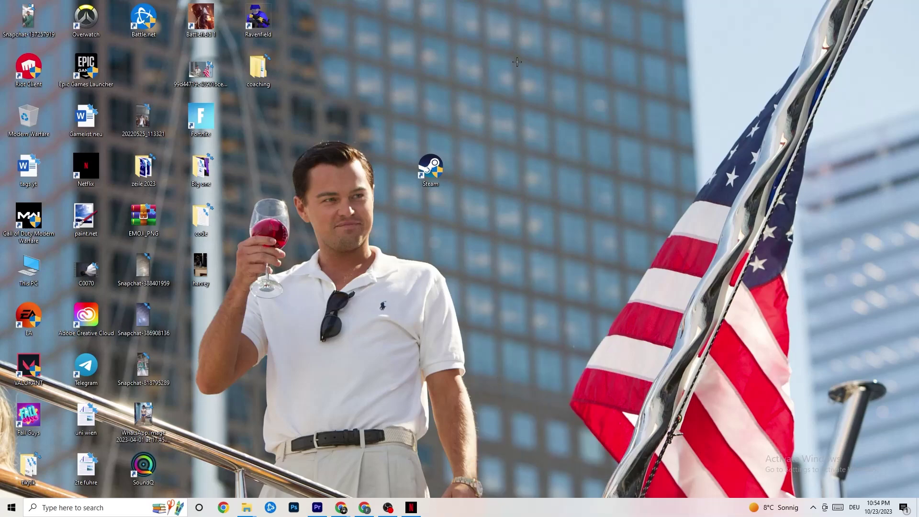
pyautogui.doubleClick(526, 29)
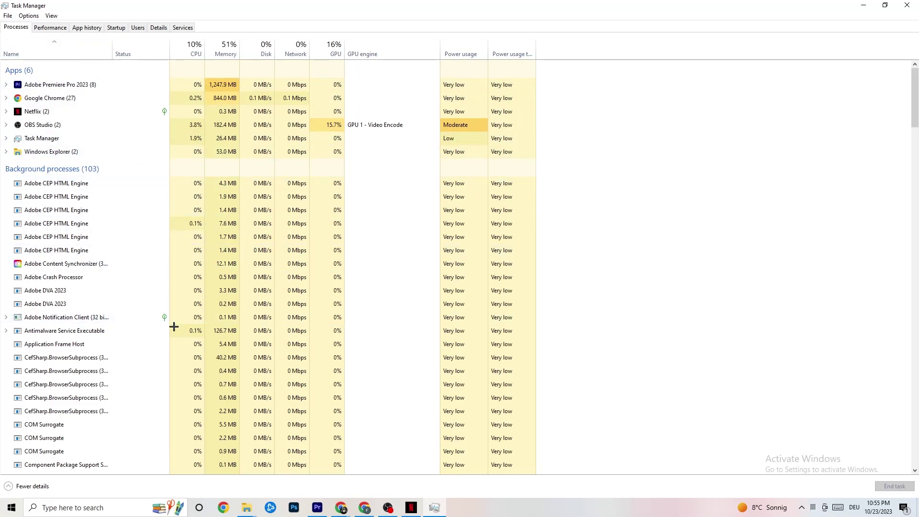
pyautogui.scroll(-8, 179, 308)
pyautogui.scroll(8, 178, 314)
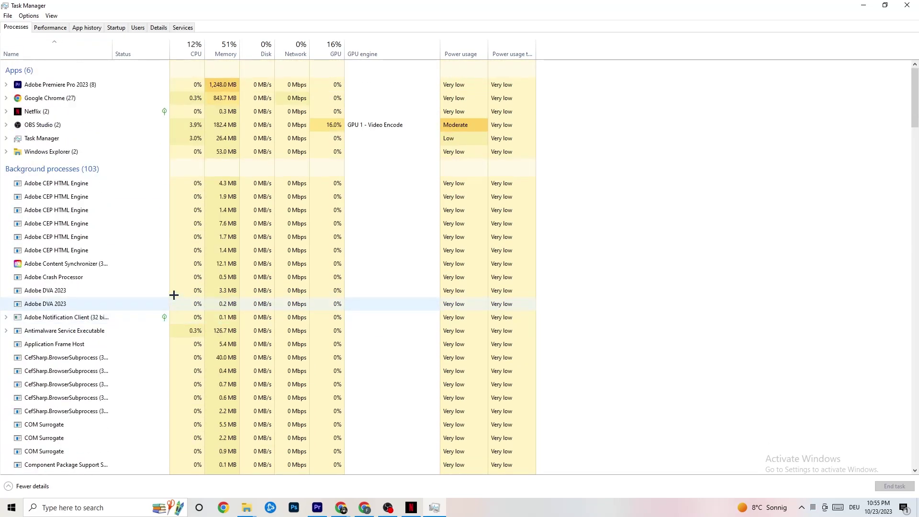
pyautogui.scroll(-1, 150, 277)
pyautogui.scroll(1, 150, 279)
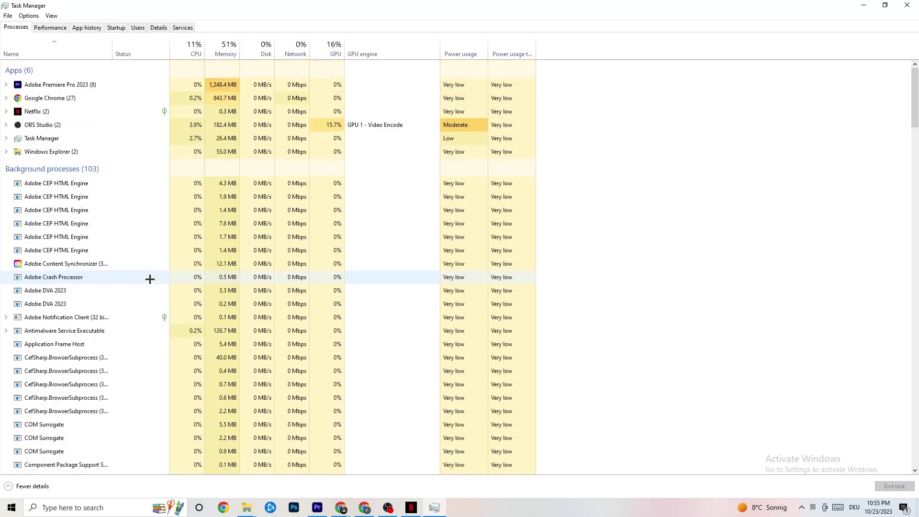
# Check the Netflix process's actions without ending it, then show the Details tab
pyautogui.rightClick(59, 112)
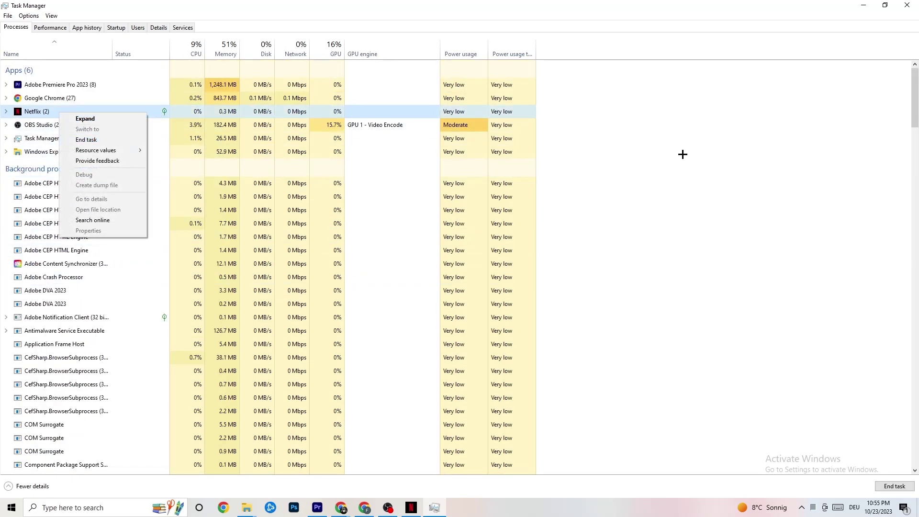
pyautogui.click(679, 156)
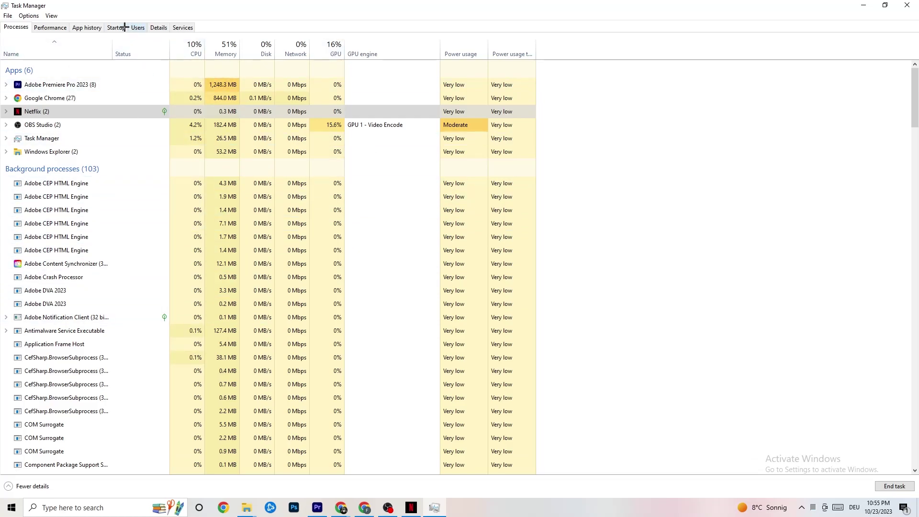
pyautogui.click(151, 27)
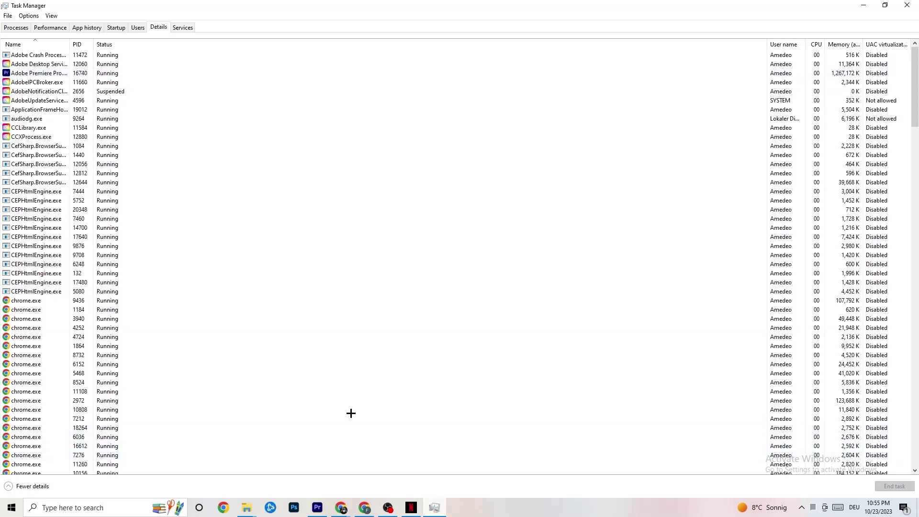
# Check Adobe Premiere Pro's Set priority options, then show the Startup apps list
pyautogui.rightClick(90, 75)
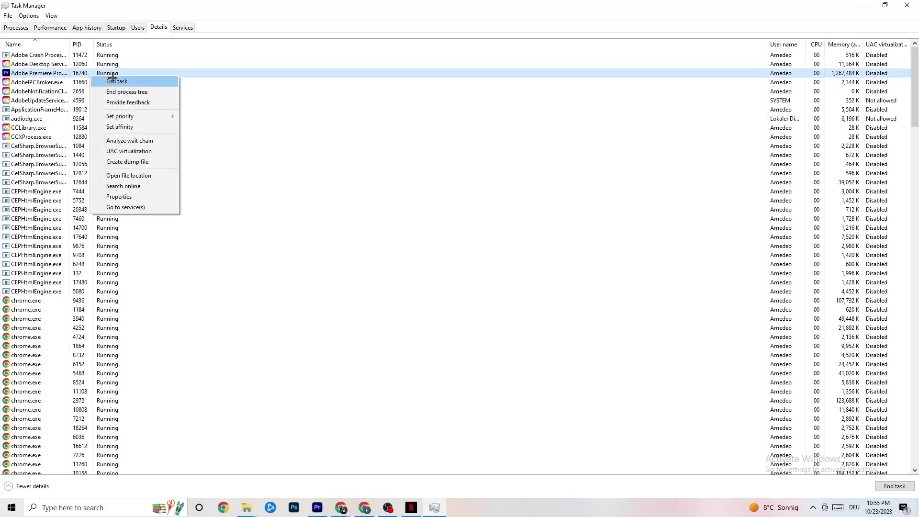
pyautogui.moveTo(141, 116)
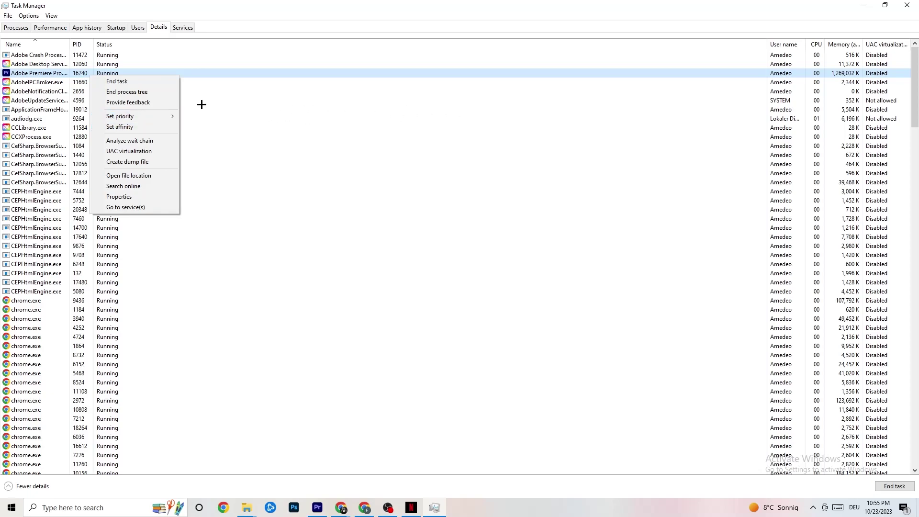
pyautogui.click(116, 27)
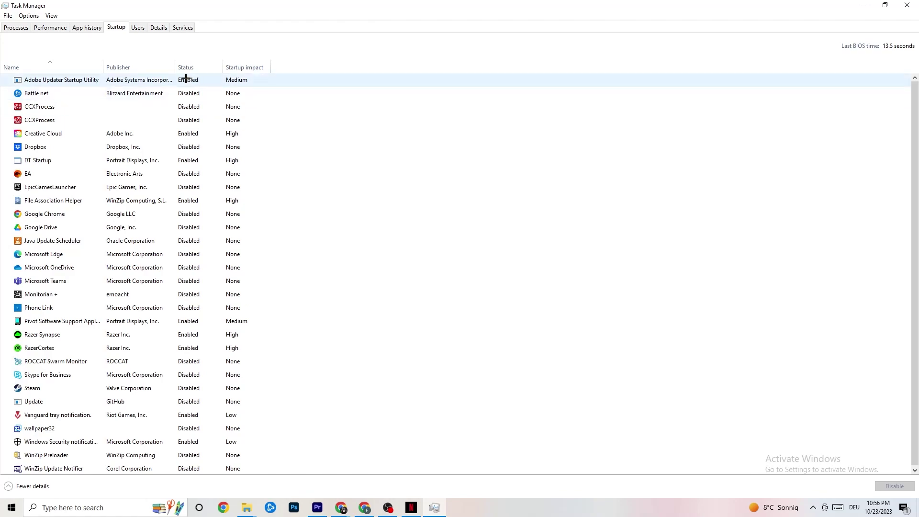
pyautogui.rightClick(132, 228)
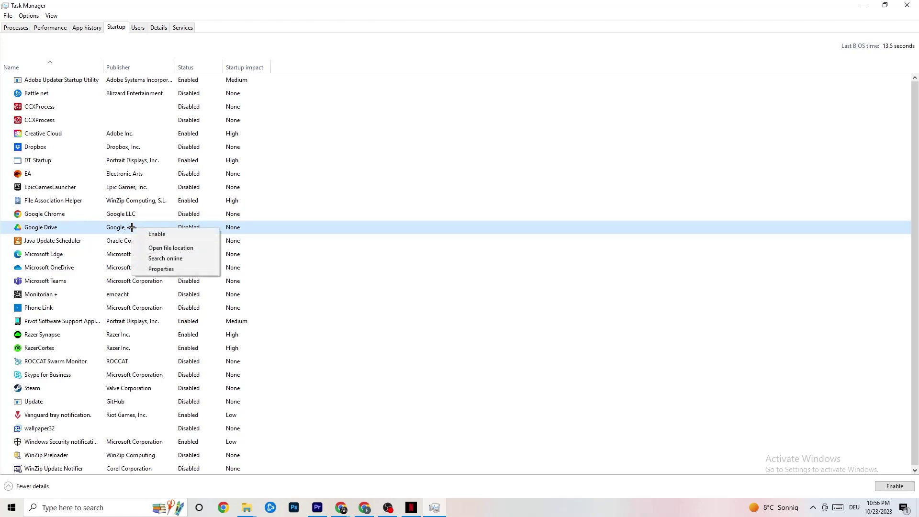
pyautogui.rightClick(181, 323)
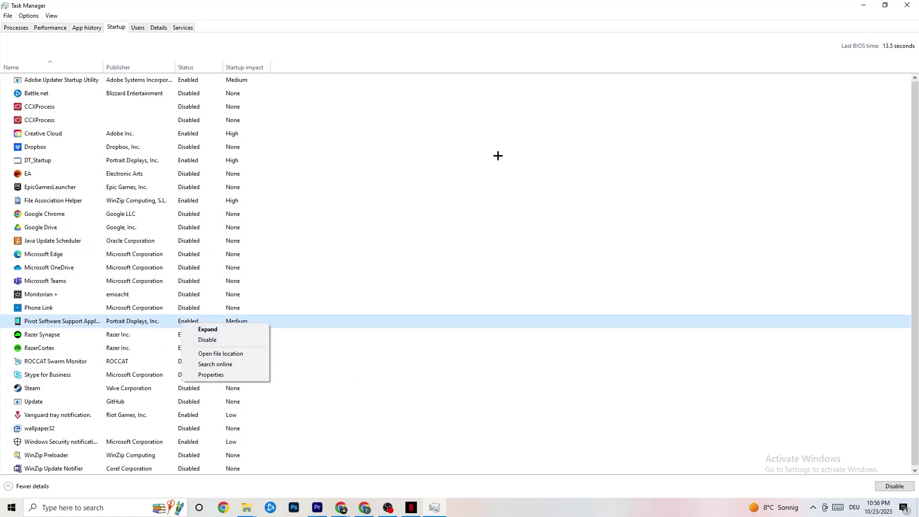
pyautogui.click(372, 14)
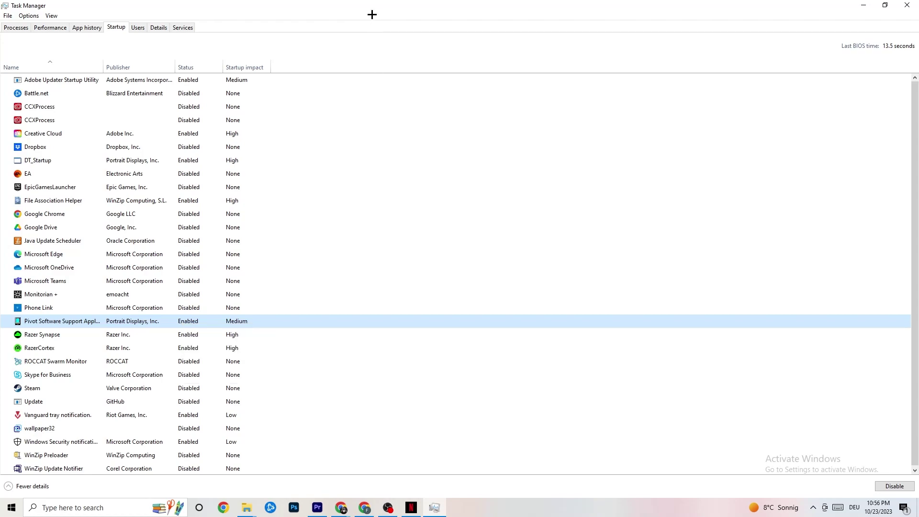